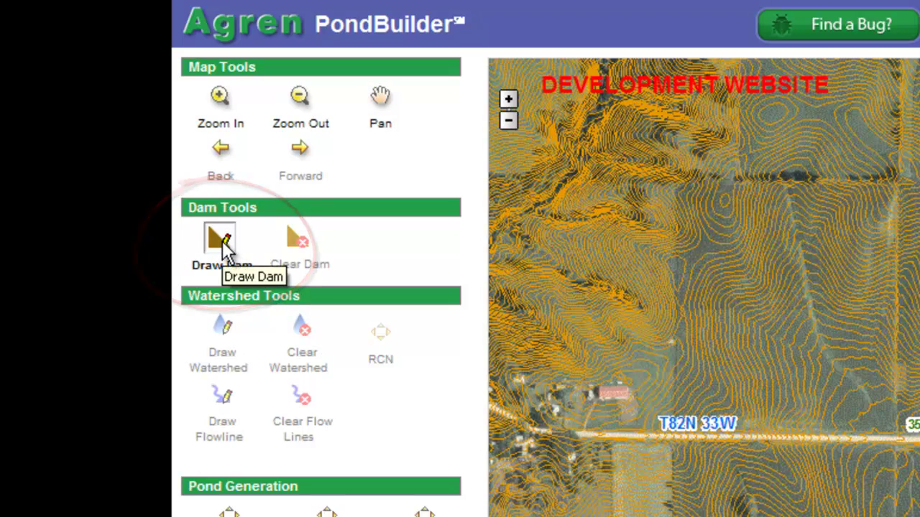
- Place a short dam line across the drainage just south of the road
click(222, 242)
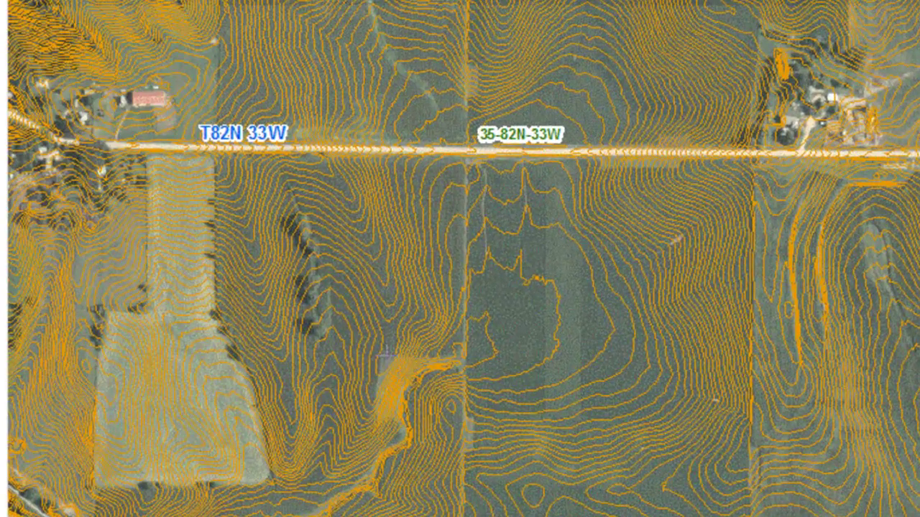
drag(387, 355, 451, 407)
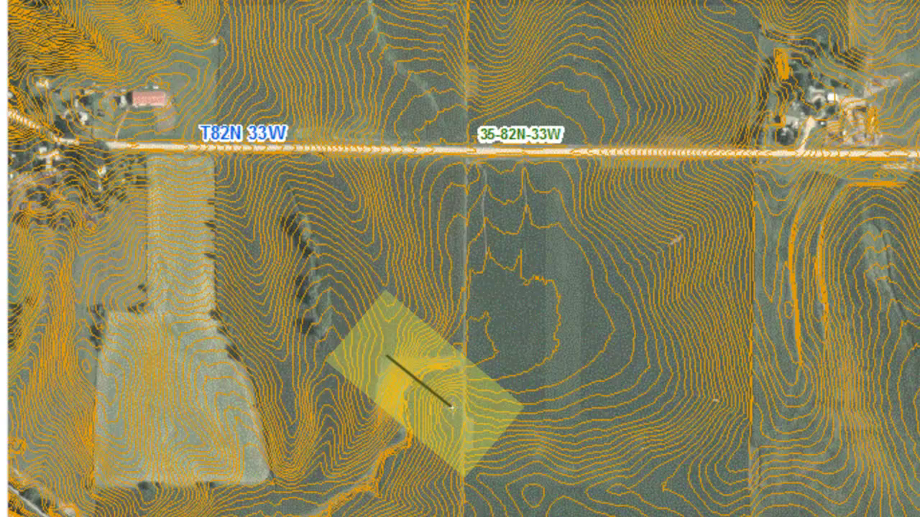
drag(451, 408, 451, 408)
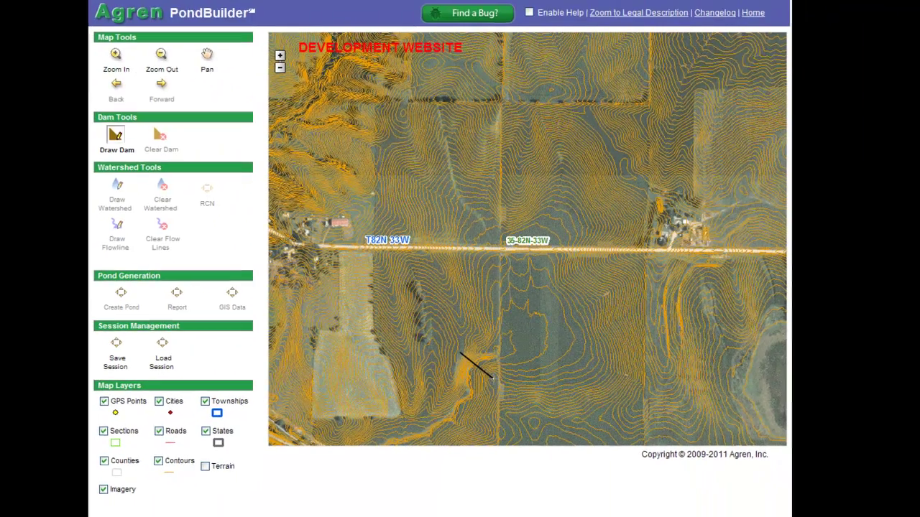
double_click(493, 379)
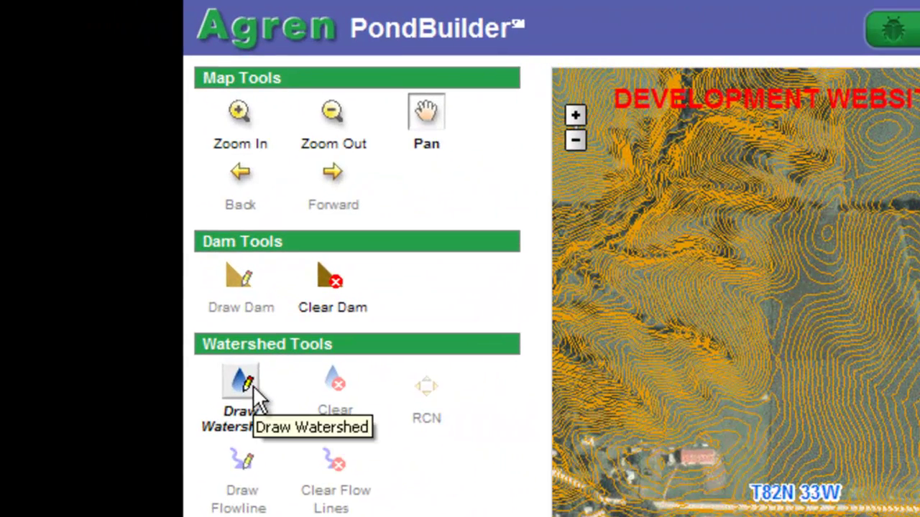
- Begin a trial watershed outline at the dam and drag its corners up the slope
click(243, 385)
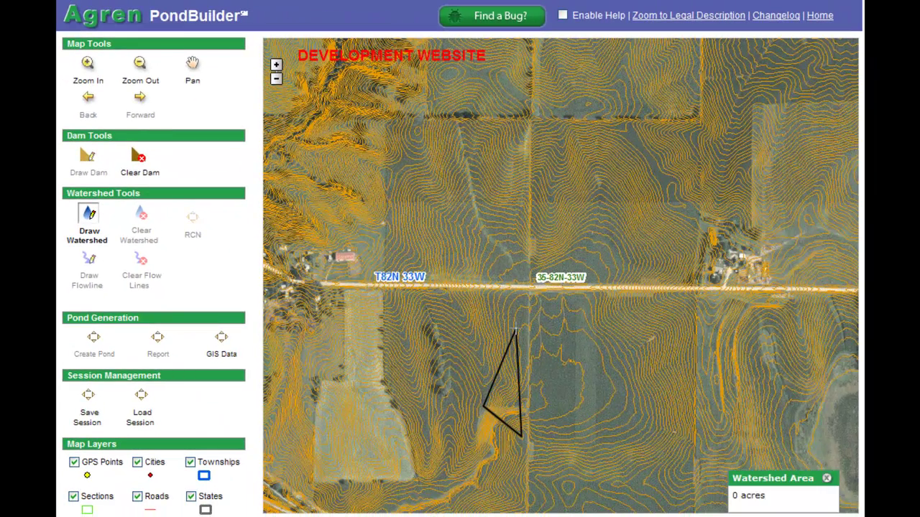
double_click(515, 331)
drag(515, 332, 555, 404)
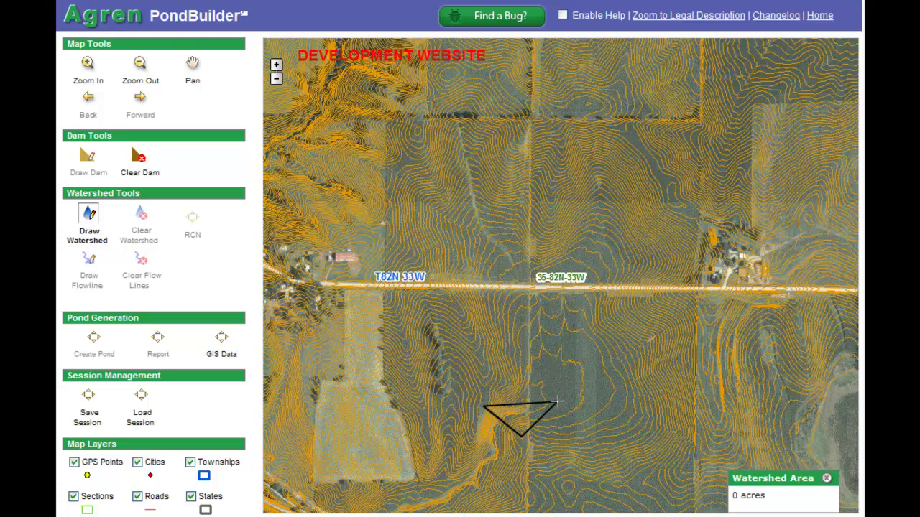
drag(554, 404, 562, 433)
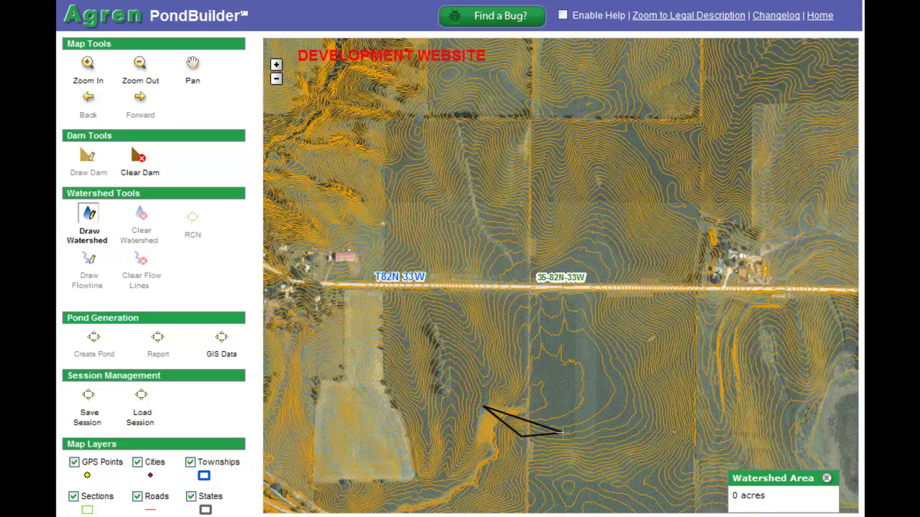
drag(563, 433, 483, 373)
click(482, 374)
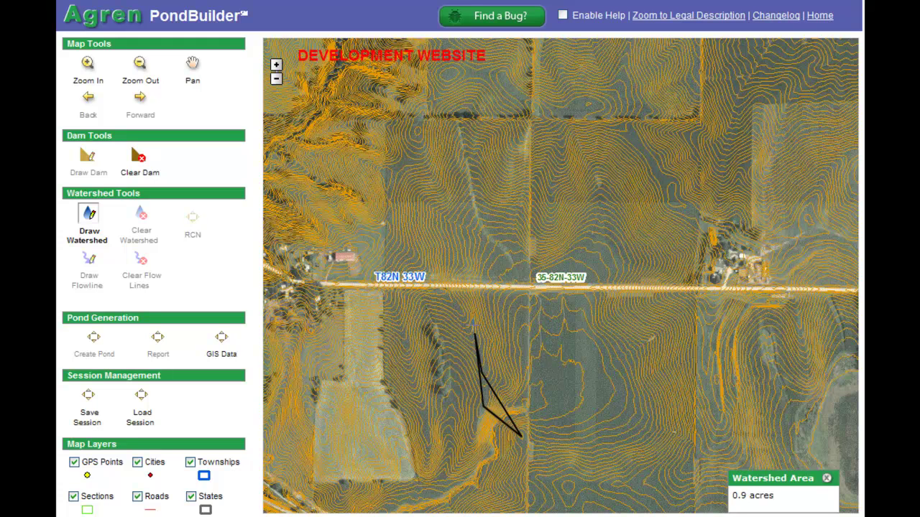
- Add trial boundary points up the valley, then undo them so the area reads 0 acres
click(459, 314)
click(426, 283)
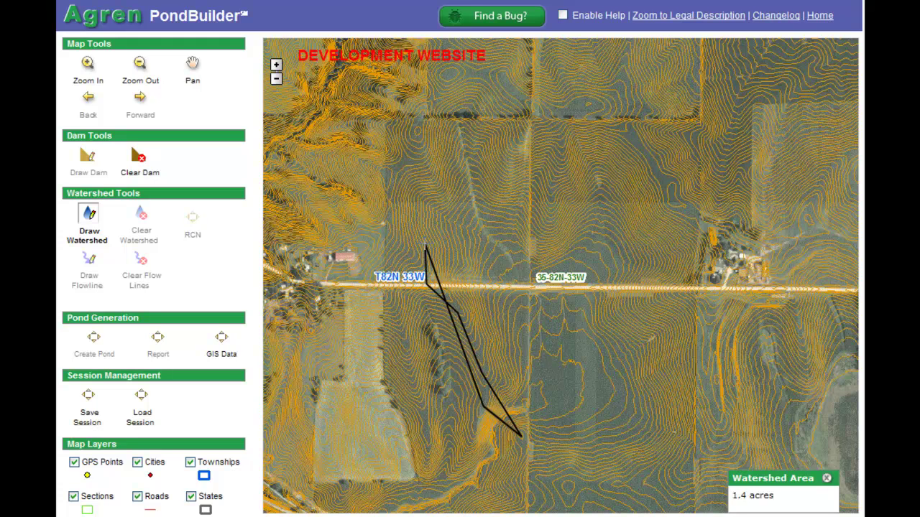
click(425, 243)
click(485, 214)
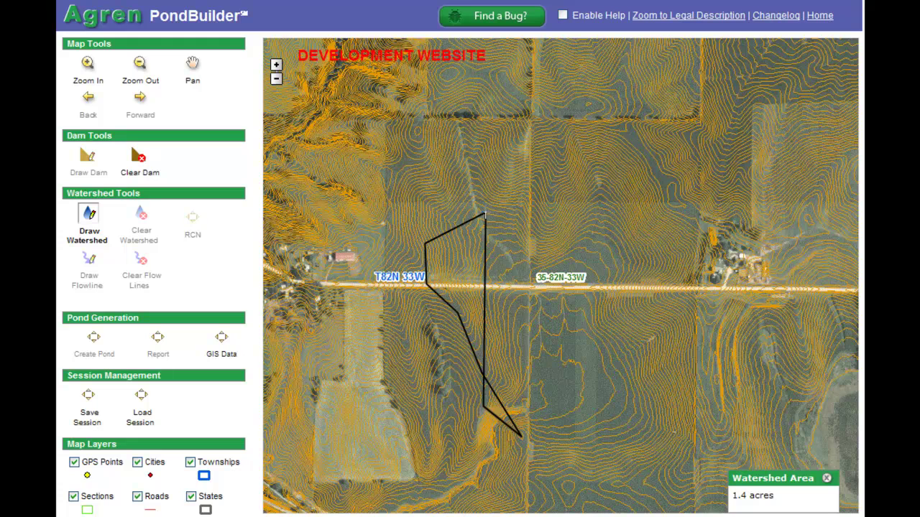
key(ctrl+z)
key(ctrl+z)
key(ctrl+z)
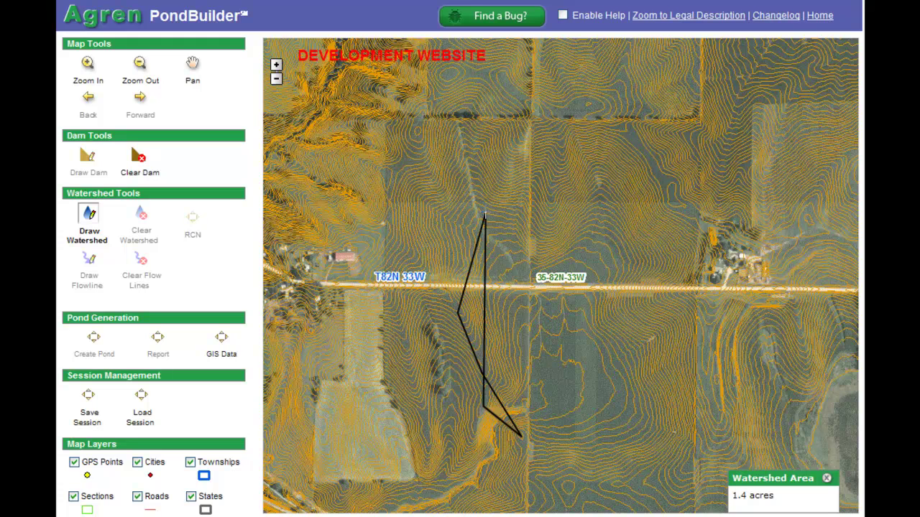
key(ctrl+z)
key(ctrl+z)
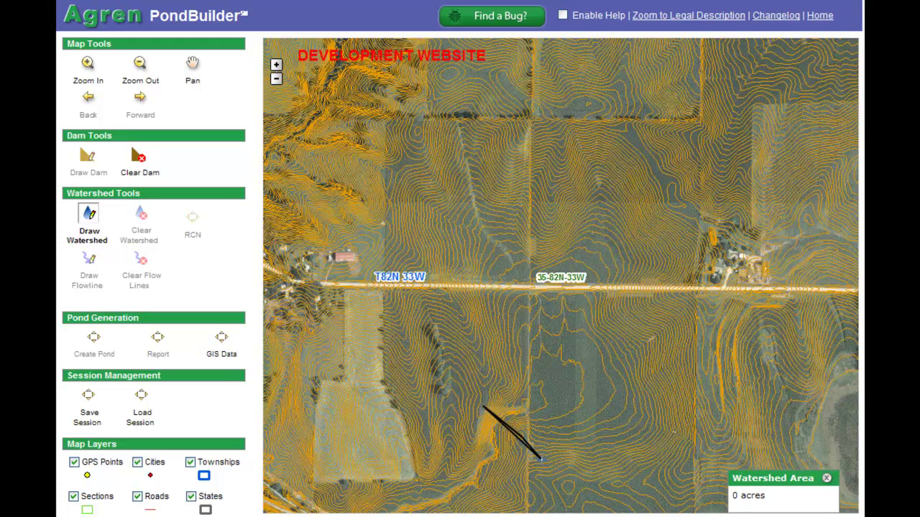
- Trace the watershed boundary along the south edge and southeast corner, then north past the road
click(547, 467)
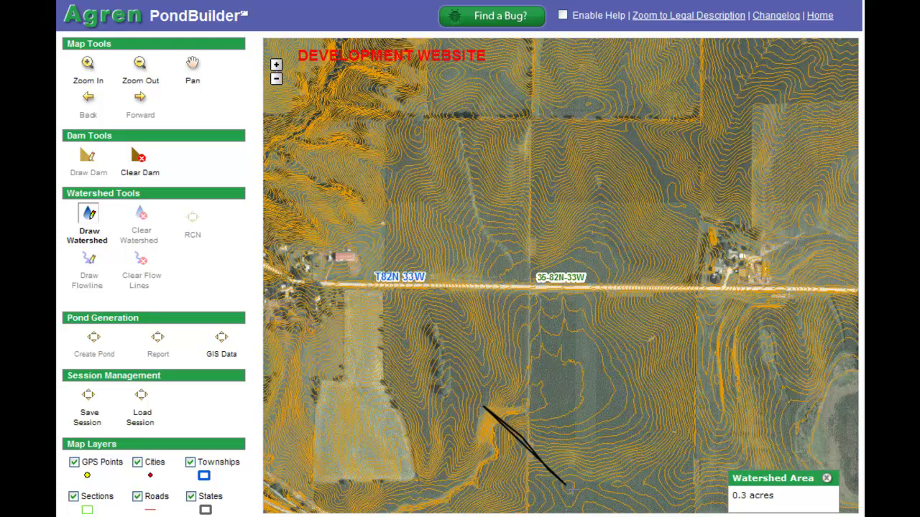
click(572, 489)
click(659, 486)
click(716, 438)
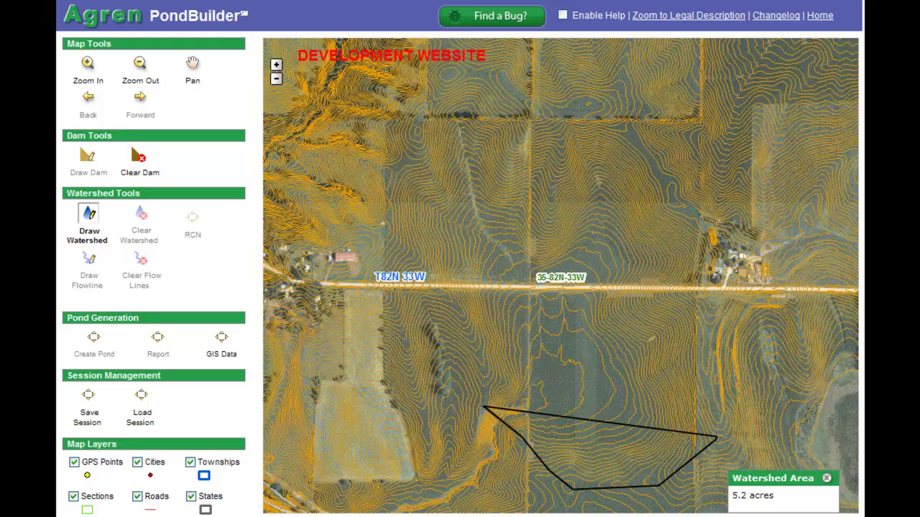
click(704, 369)
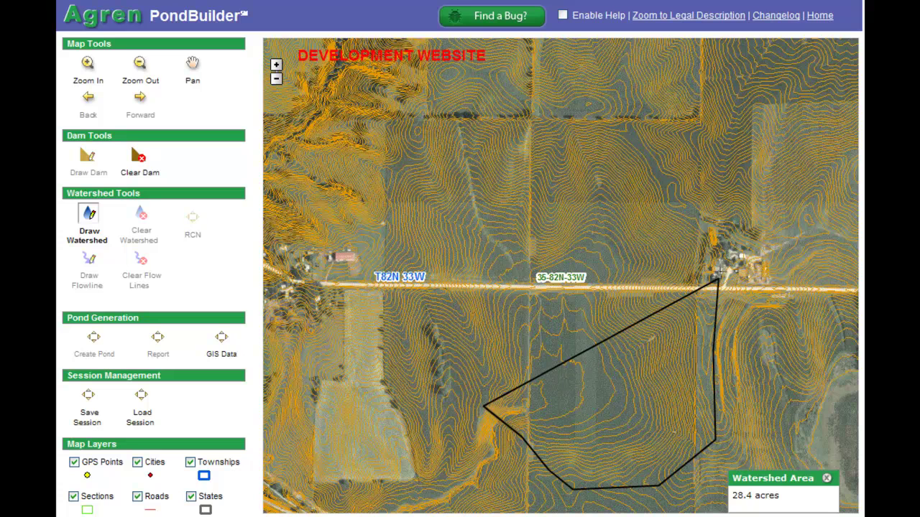
click(725, 239)
click(677, 202)
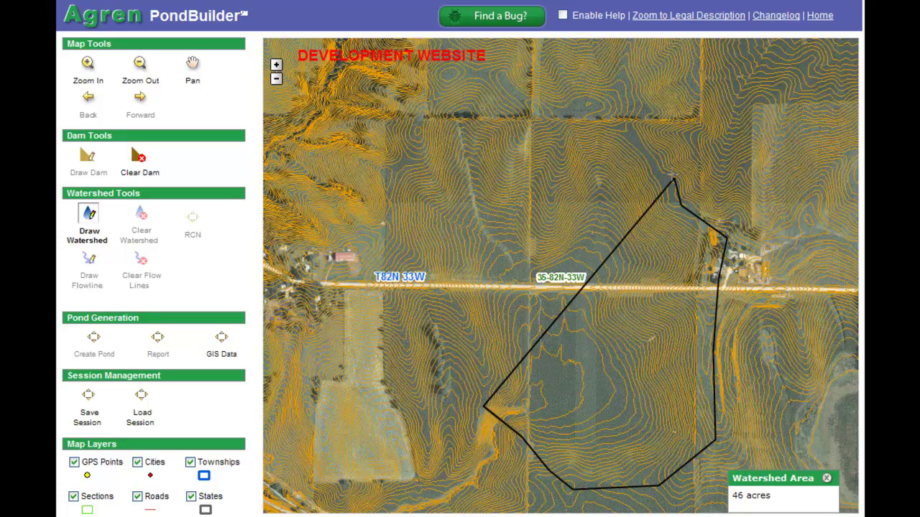
- Continue the boundary along the north and west ridges and close it at about 135 acres
click(602, 105)
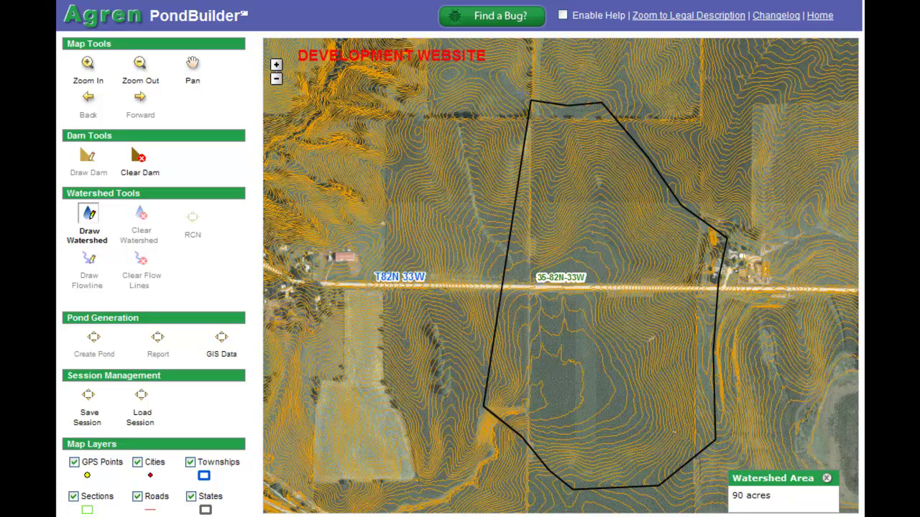
click(532, 101)
click(504, 81)
click(452, 68)
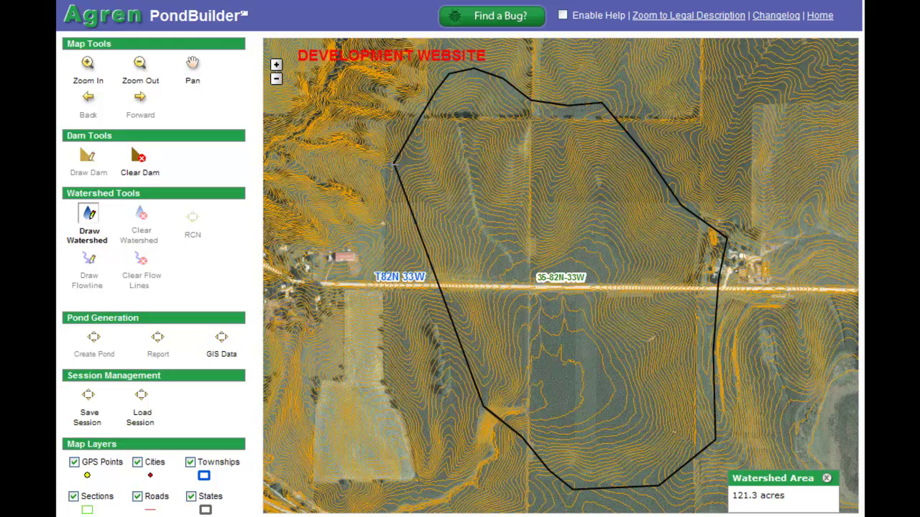
click(384, 186)
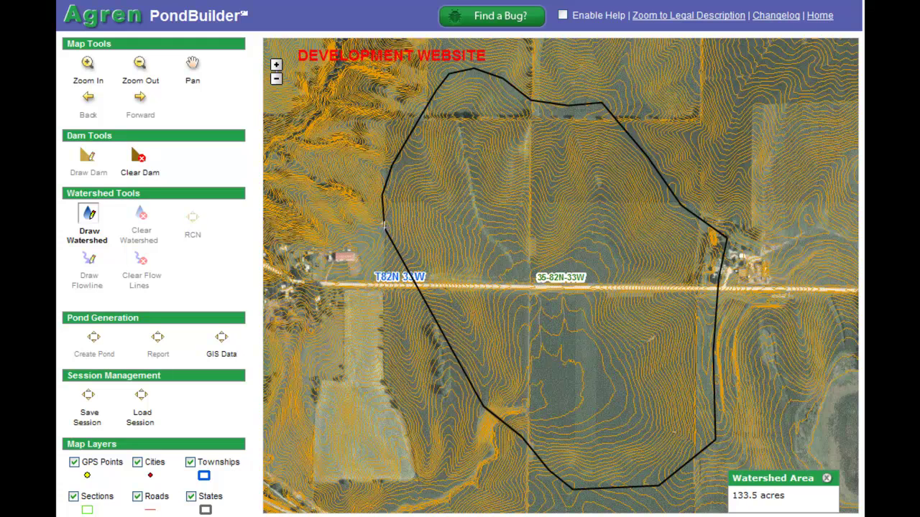
click(384, 231)
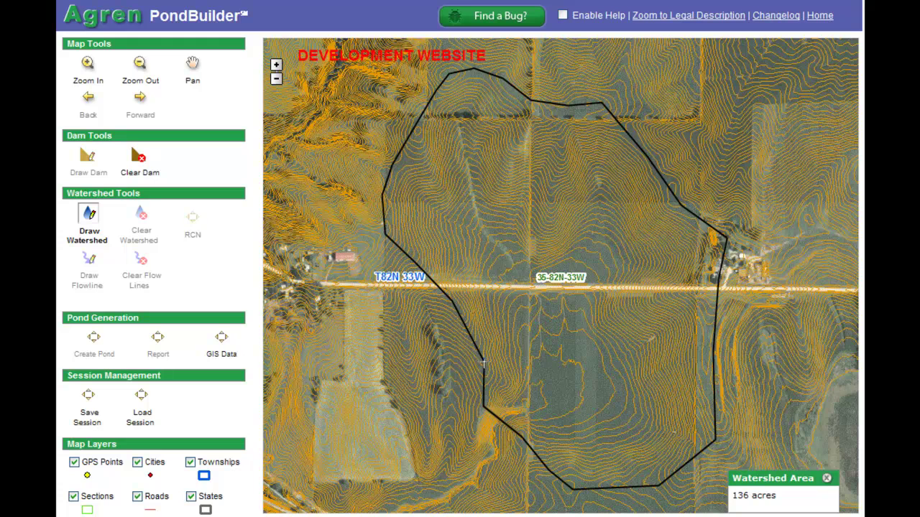
double_click(484, 364)
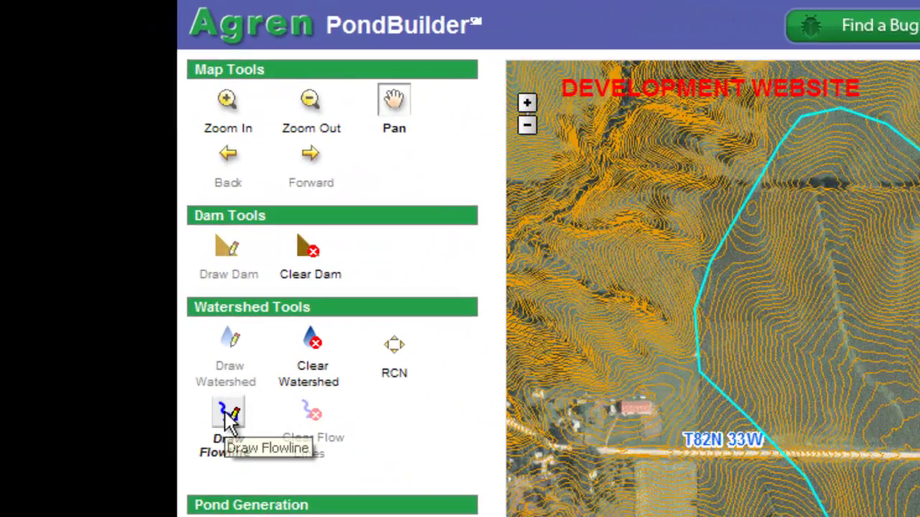
- Select the Draw Flowline tool now that the 134.9-acre watershed is complete
click(230, 422)
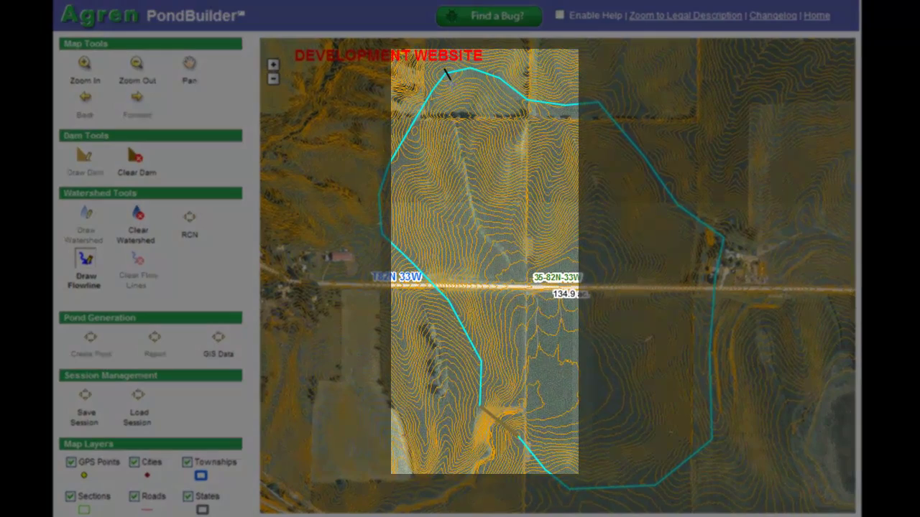
- Draw three flowlines, from the north top, the northeast and the west side, converging on the dam
mouse_move(445, 61)
mouse_down()
mouse_move(482, 229)
mouse_move(538, 291)
mouse_move(544, 316)
mouse_move(548, 348)
mouse_move(495, 429)
mouse_up()
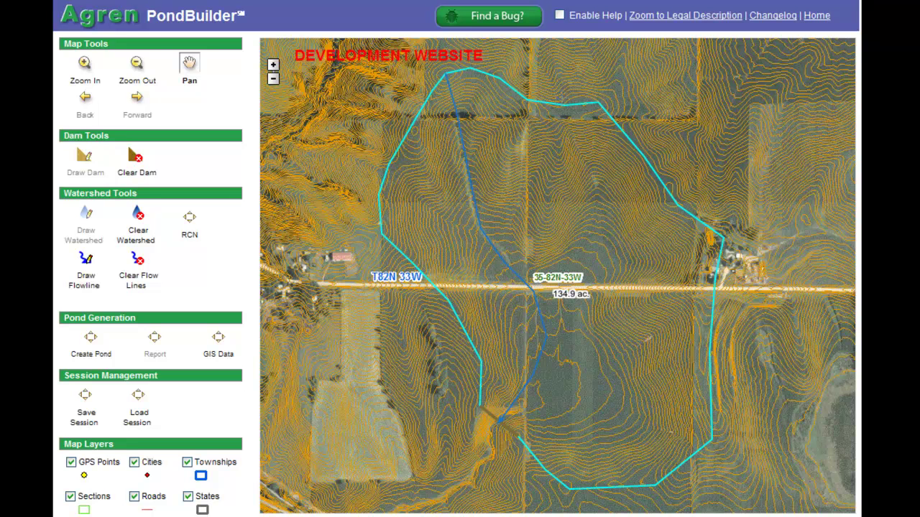
mouse_move(562, 98)
mouse_down()
mouse_move(599, 188)
mouse_move(600, 241)
mouse_move(559, 304)
mouse_move(534, 378)
mouse_move(486, 430)
mouse_up()
mouse_move(375, 179)
mouse_down()
mouse_move(453, 213)
mouse_move(540, 311)
mouse_move(536, 368)
mouse_move(487, 429)
mouse_up()
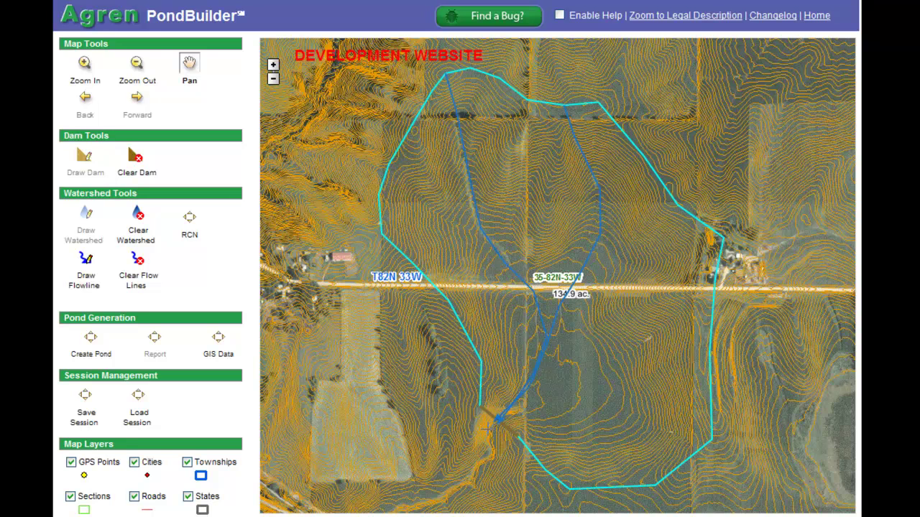